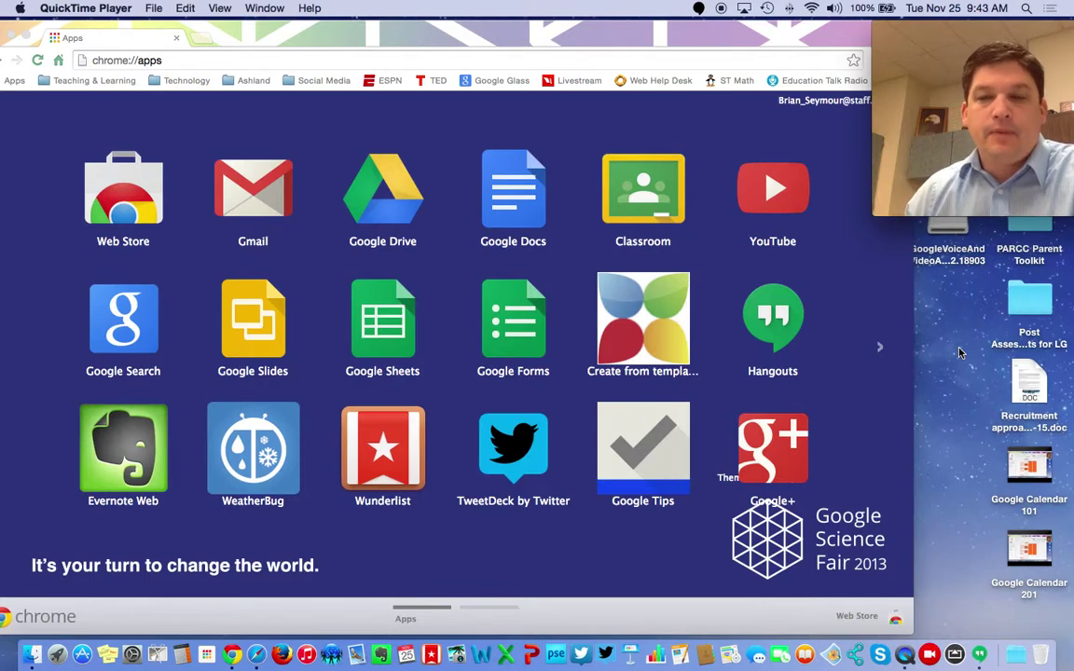
- Open Google+ and start a new video Hangout with camera and microphone access allowed
click(779, 448)
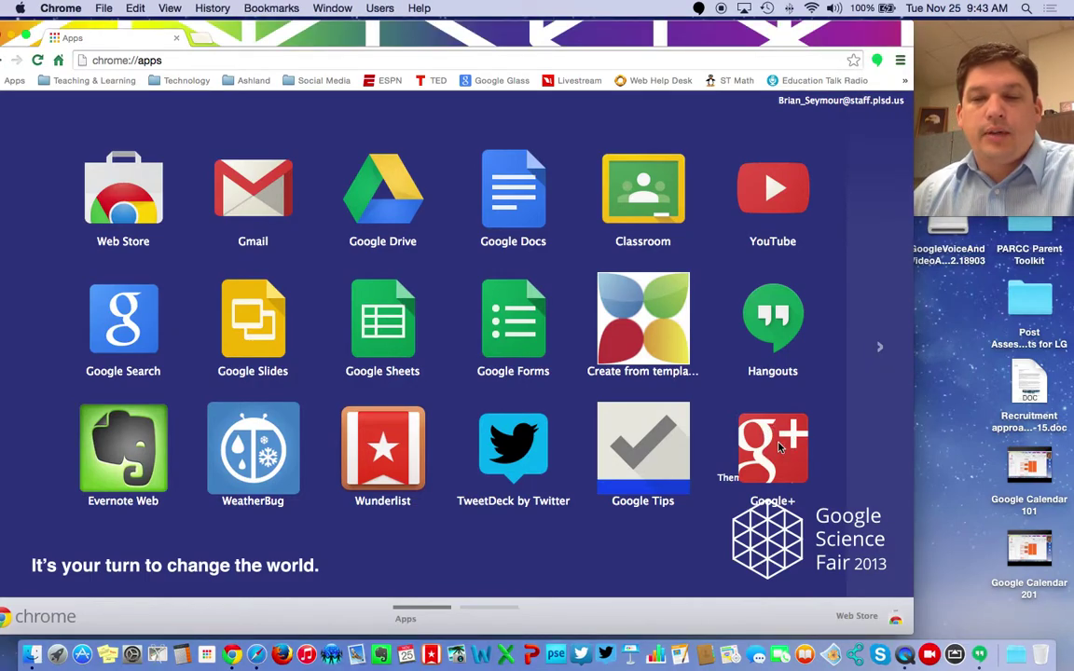
click(779, 449)
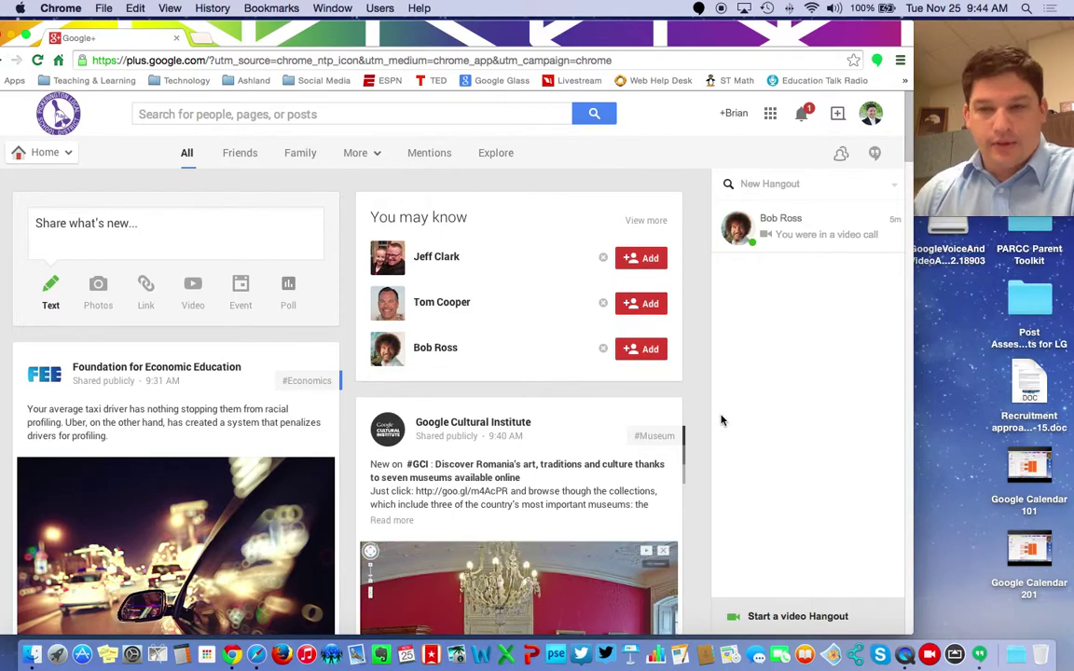
mouse_move(755, 606)
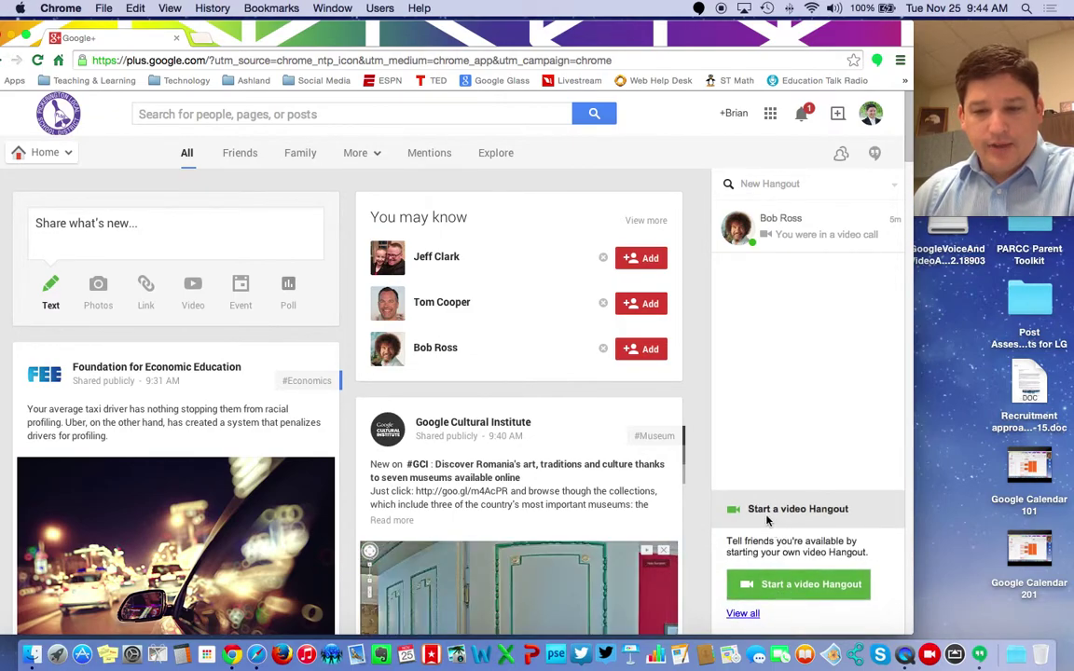
click(798, 588)
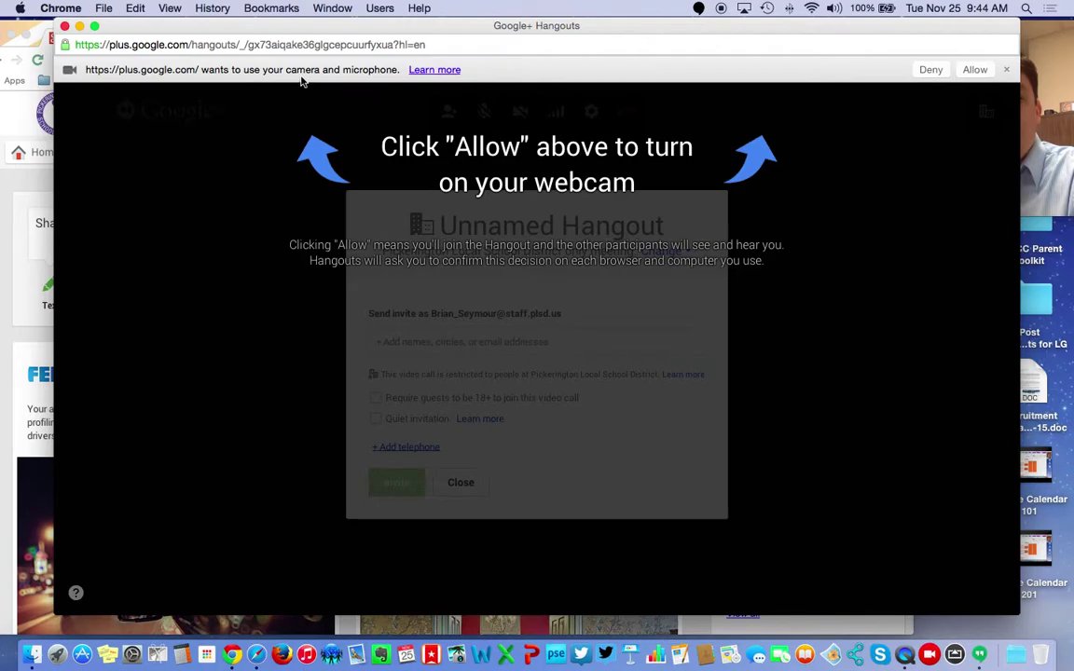
click(979, 71)
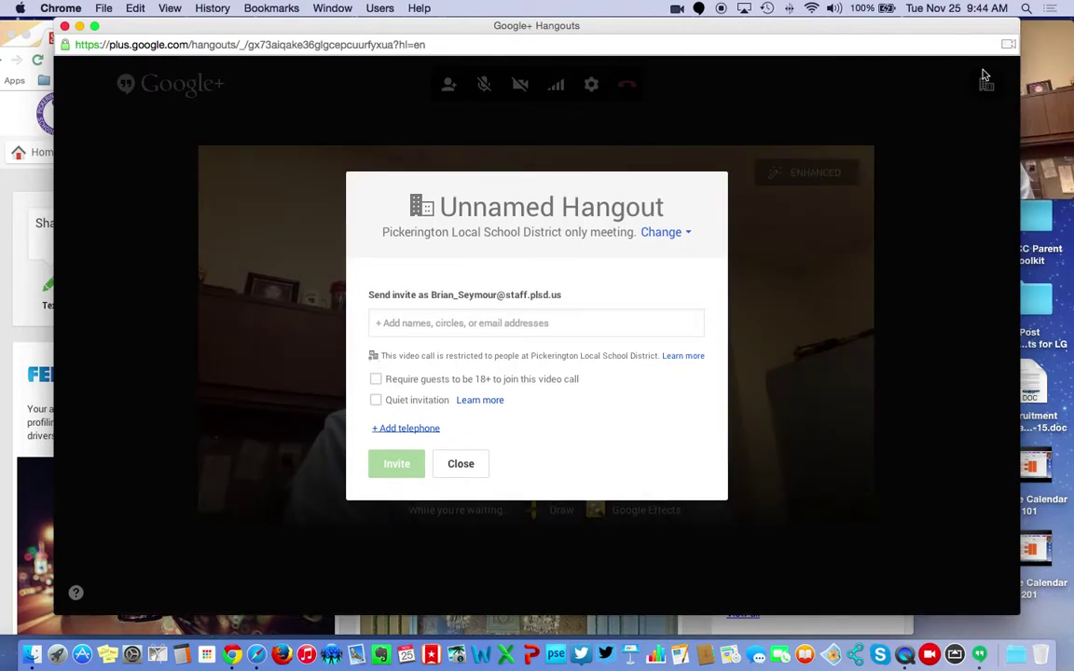
- Find the contact by searching for their first name and send them an invitation to the Hangout
click(516, 324)
text(bob)
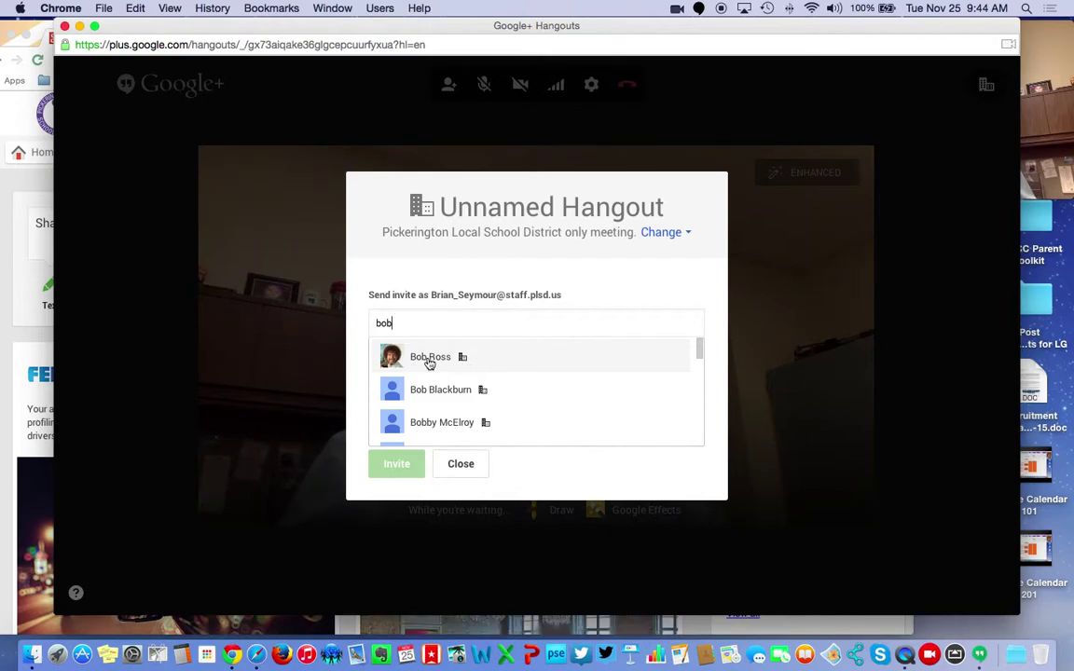
click(431, 363)
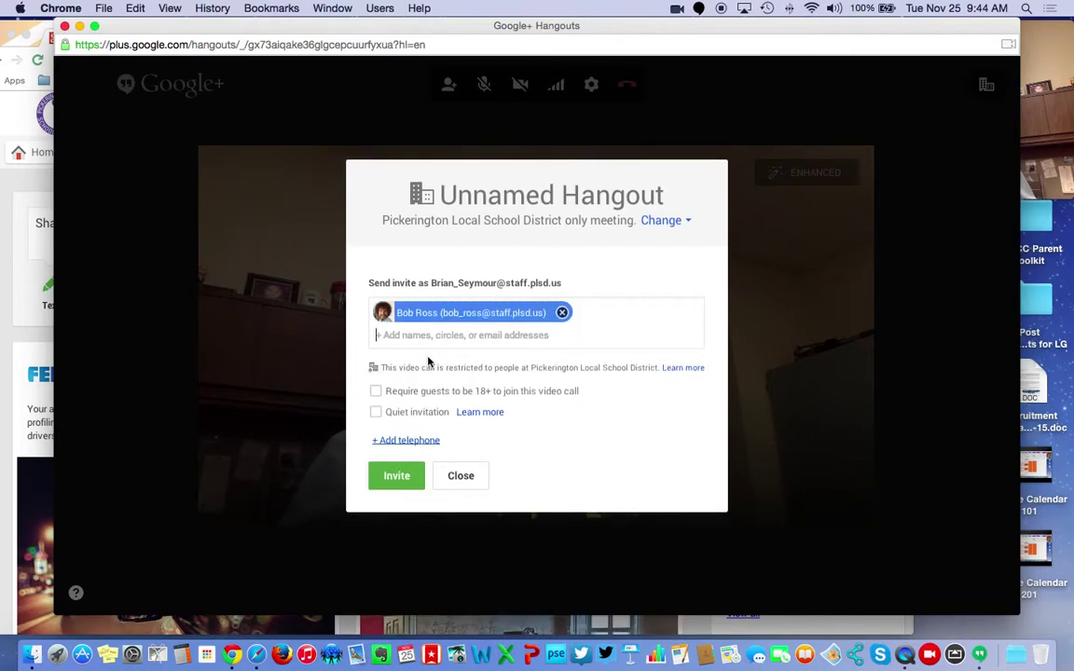
click(399, 477)
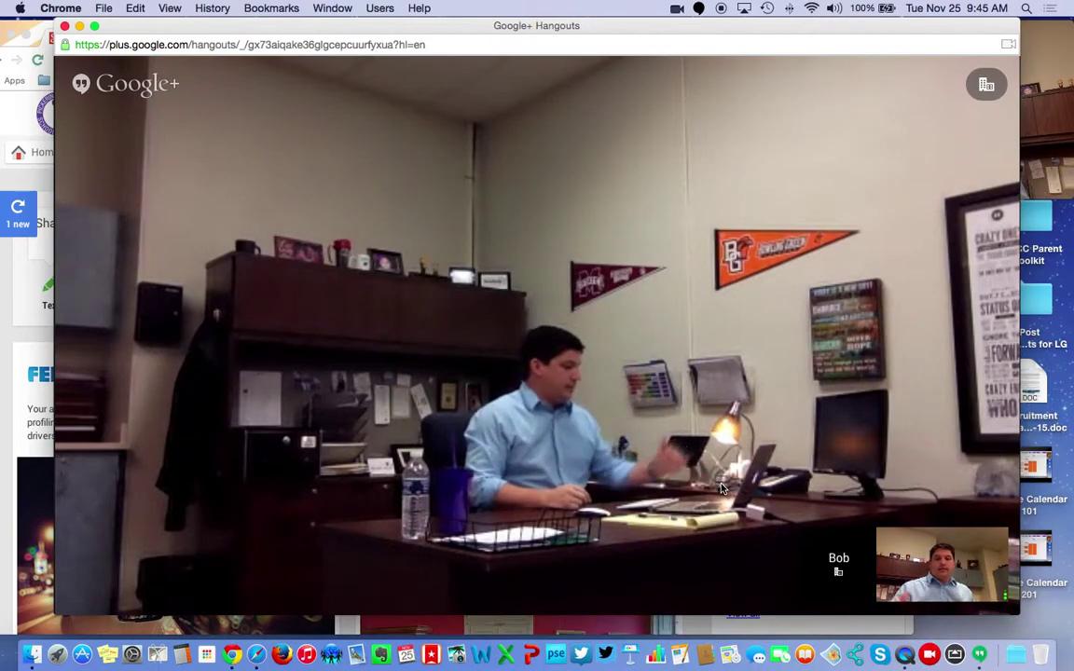
- Mute and unmute the microphone during the video call, and hang up
mouse_move(762, 376)
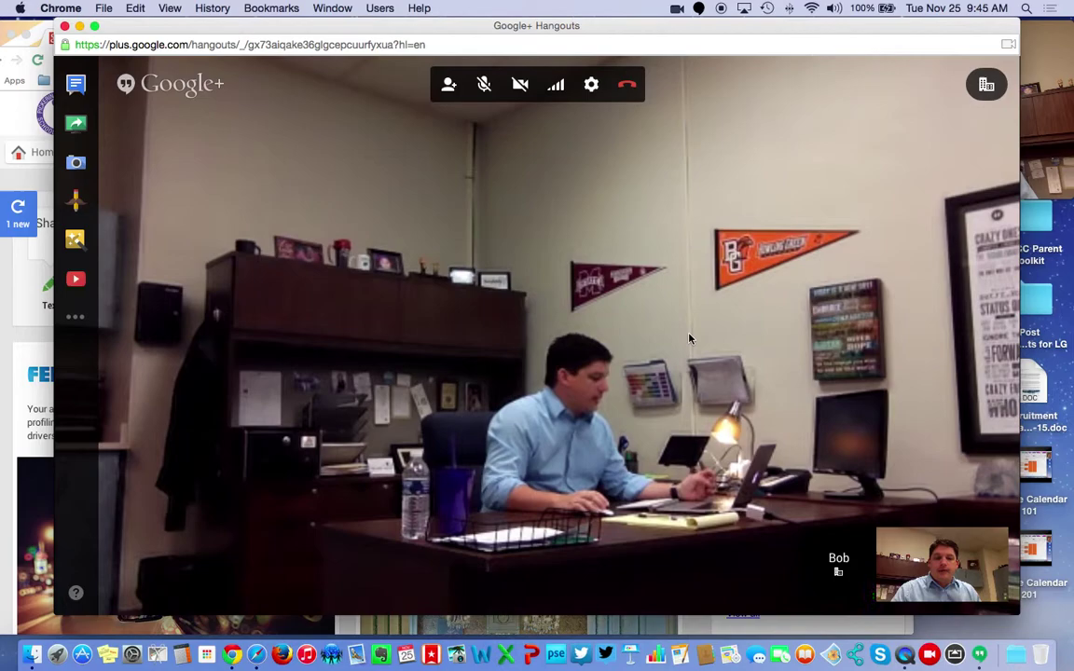
click(484, 86)
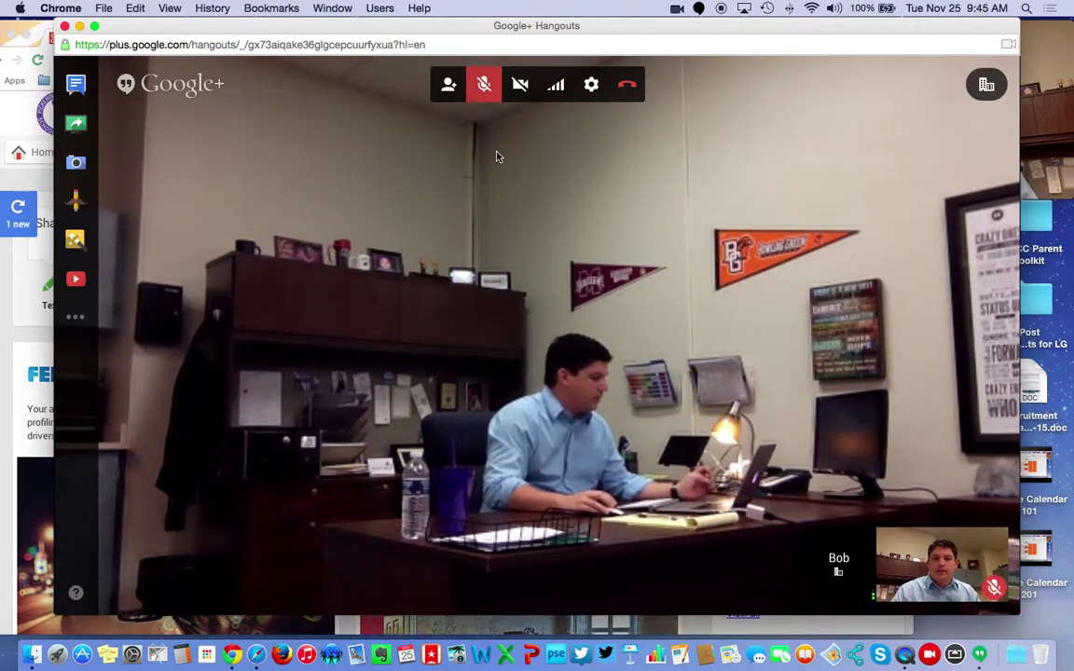
click(484, 85)
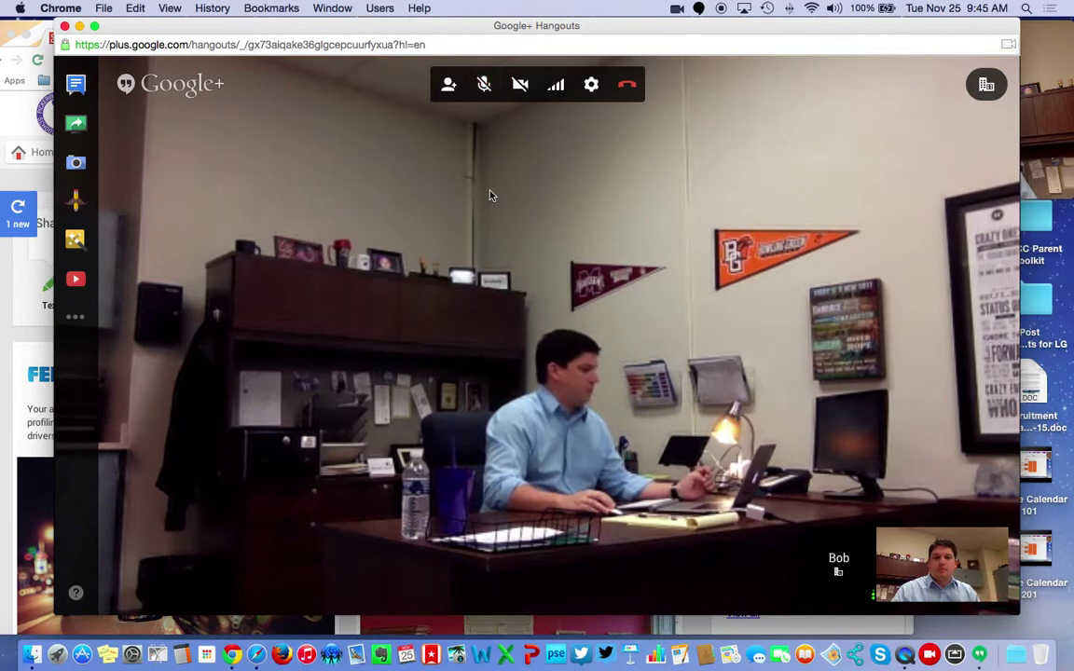
click(627, 90)
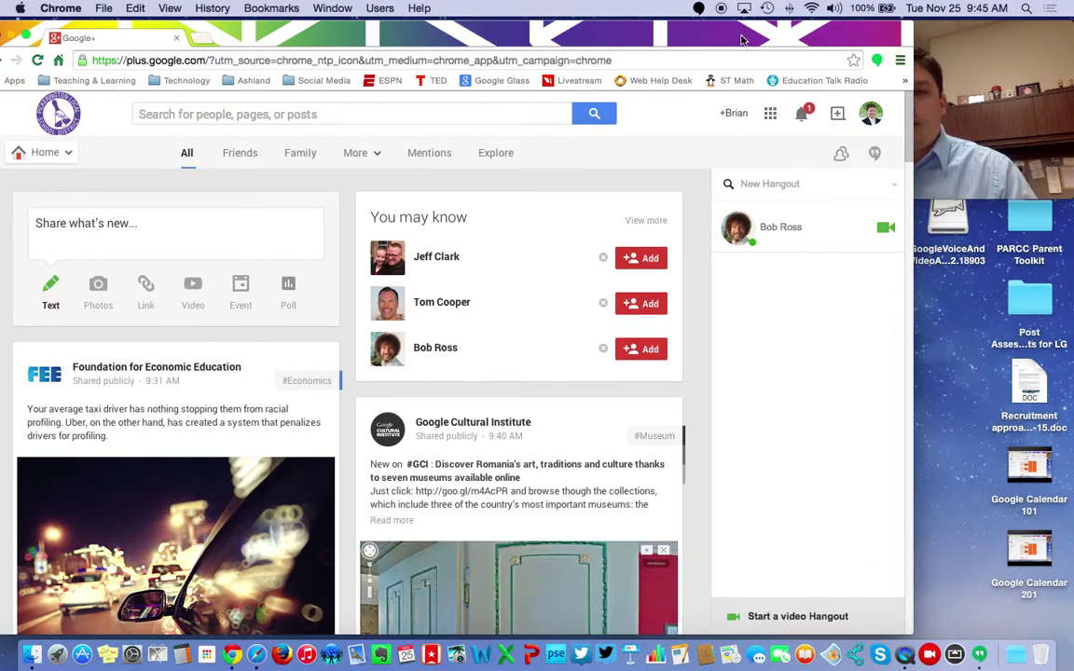
- Reposition the browser window on the desktop and open the Hangouts contact list from the desktop app
drag(742, 39, 685, 39)
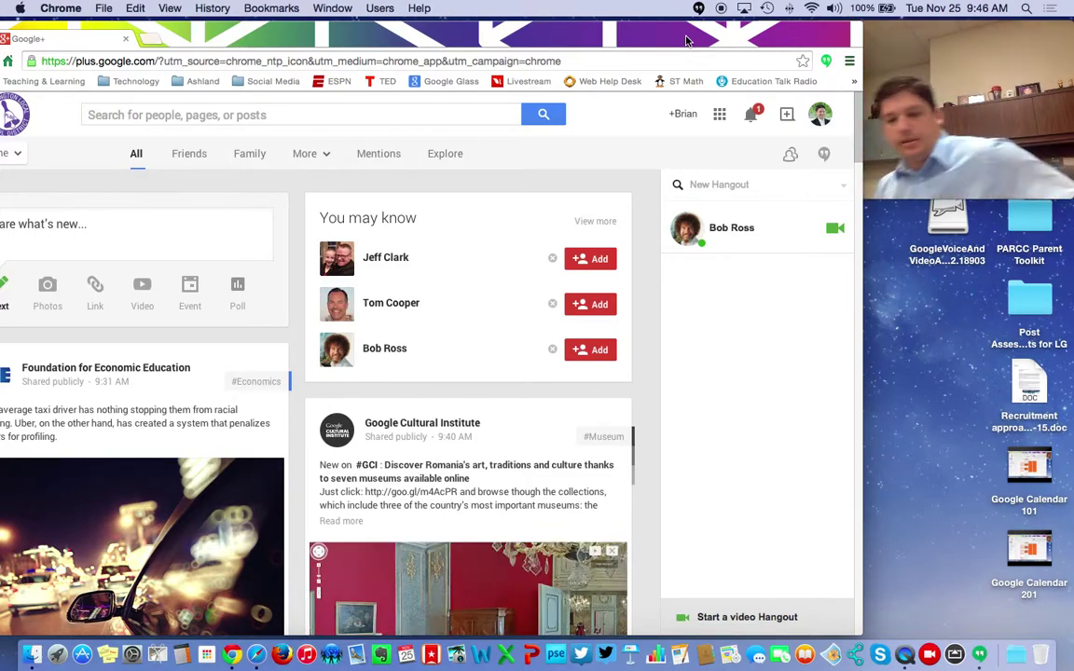
double_click(708, 35)
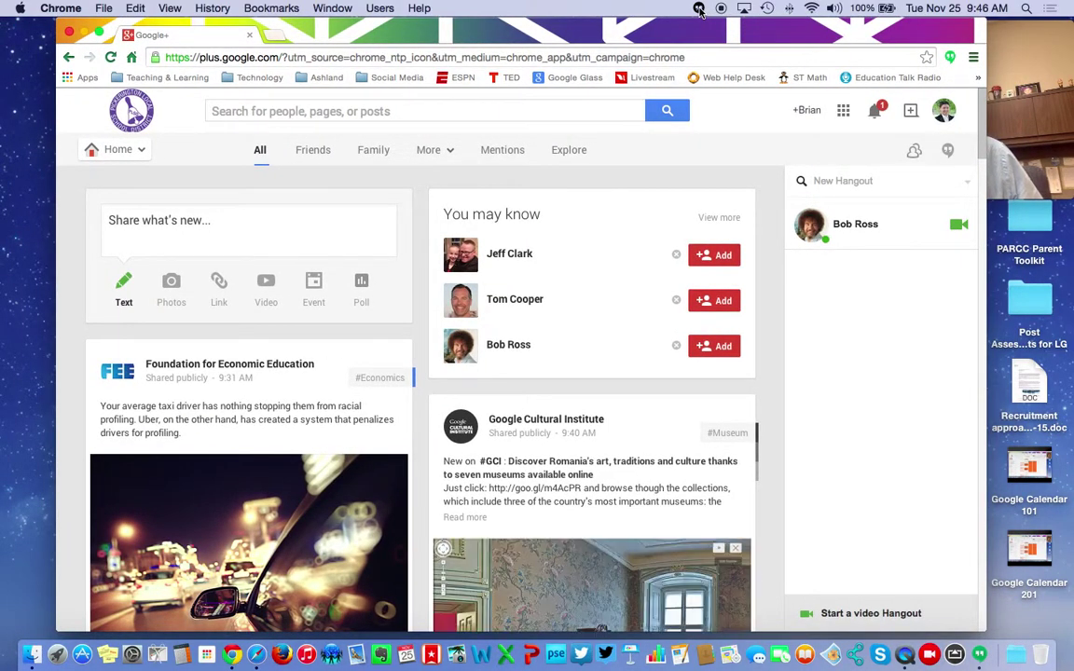
mouse_move(694, 33)
mouse_down()
mouse_move(575, 319)
mouse_move(662, 339)
mouse_move(704, 18)
mouse_up()
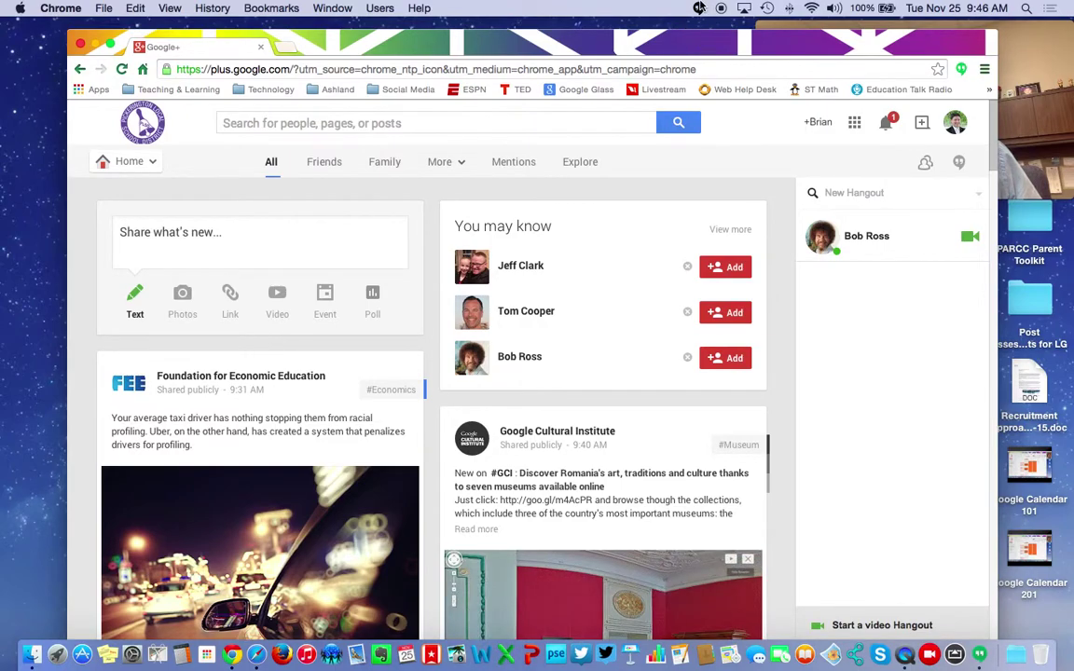
click(700, 7)
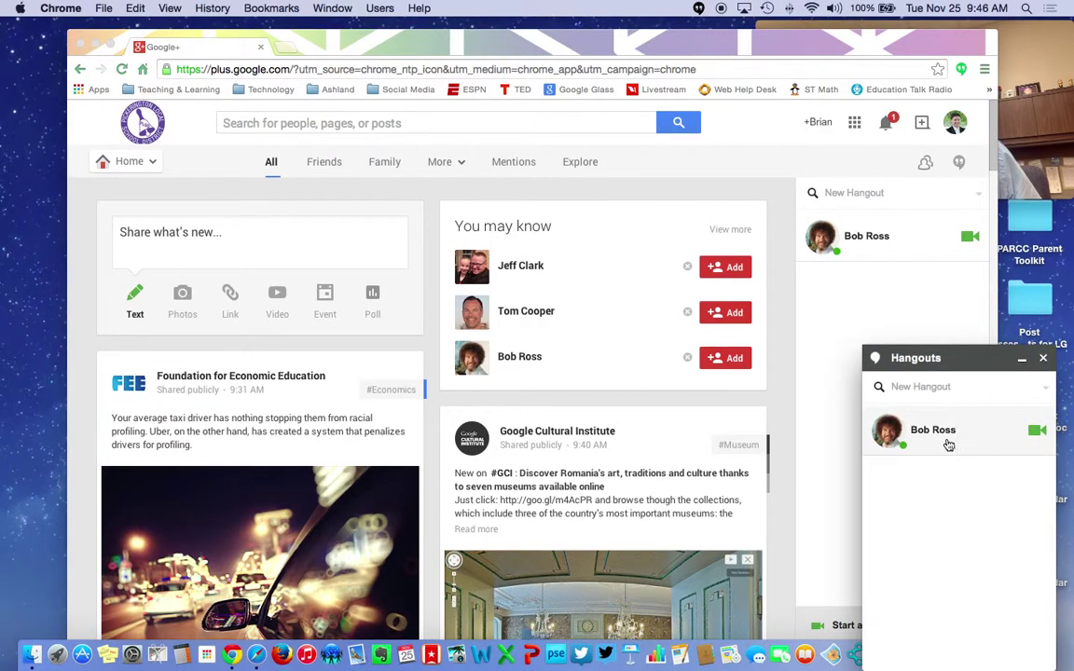
- Join the contact's ongoing video call from their Hangouts conversation, with the chat and contact list windows minimized
click(943, 432)
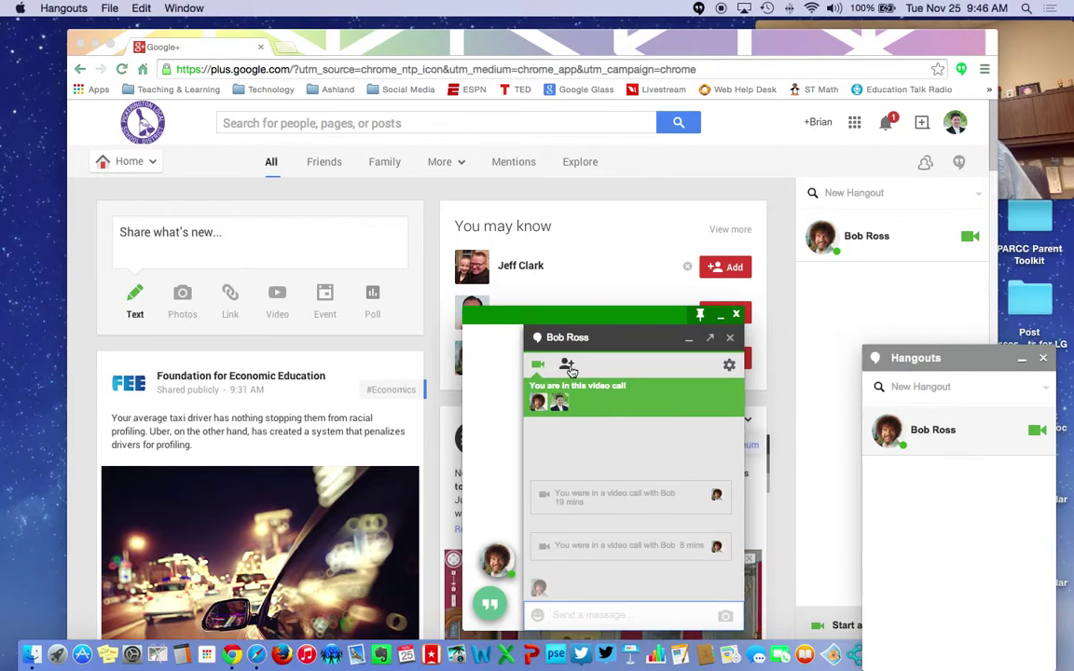
click(587, 396)
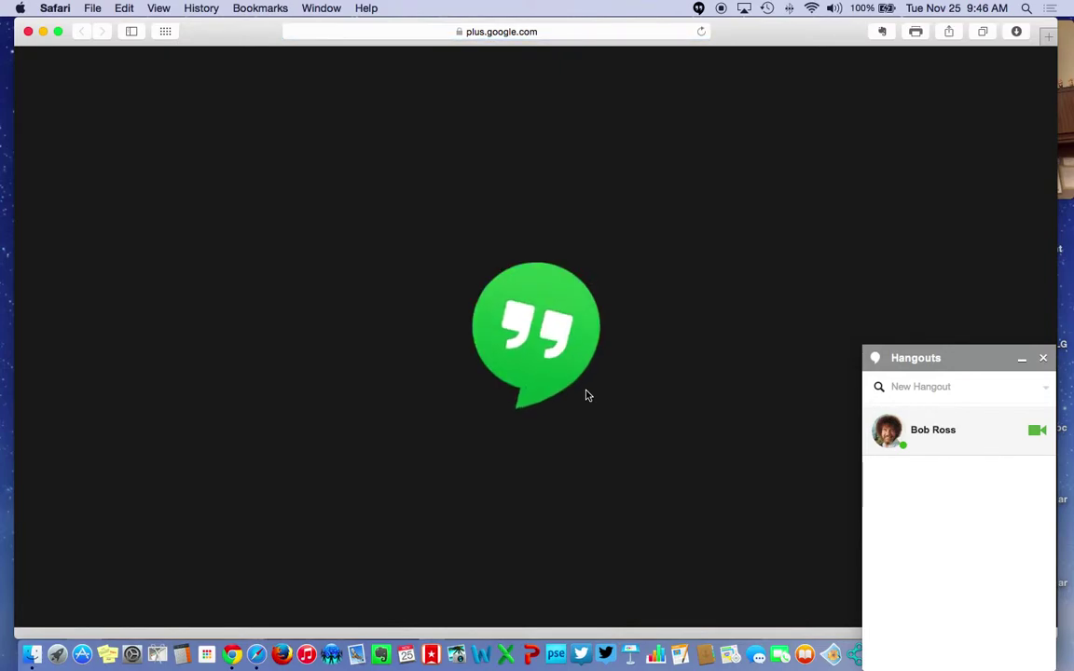
click(1022, 360)
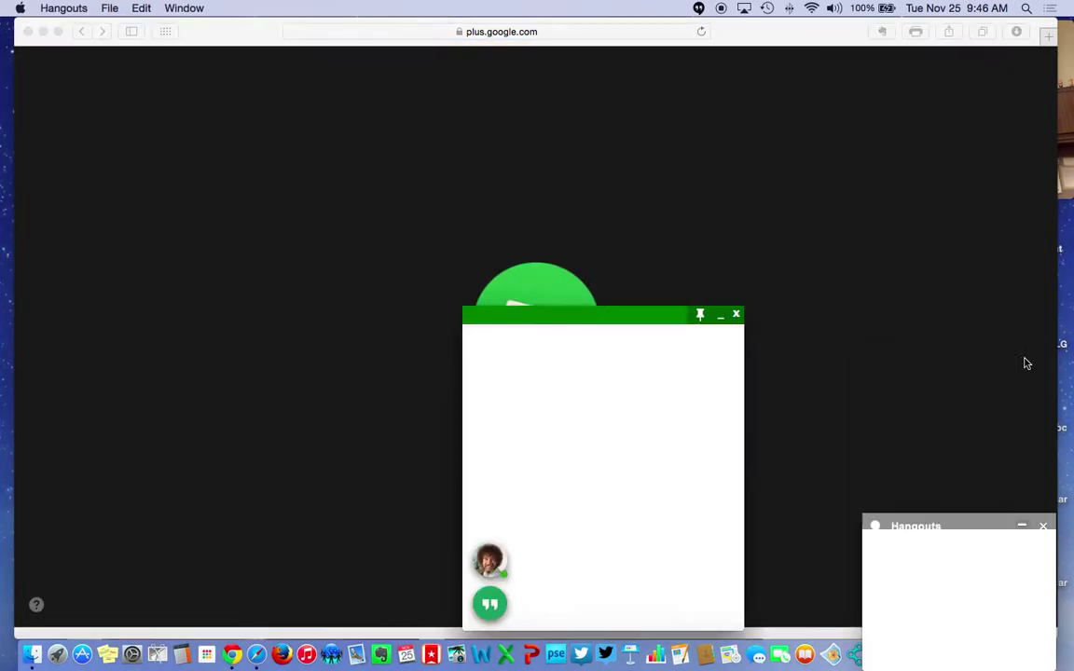
click(719, 317)
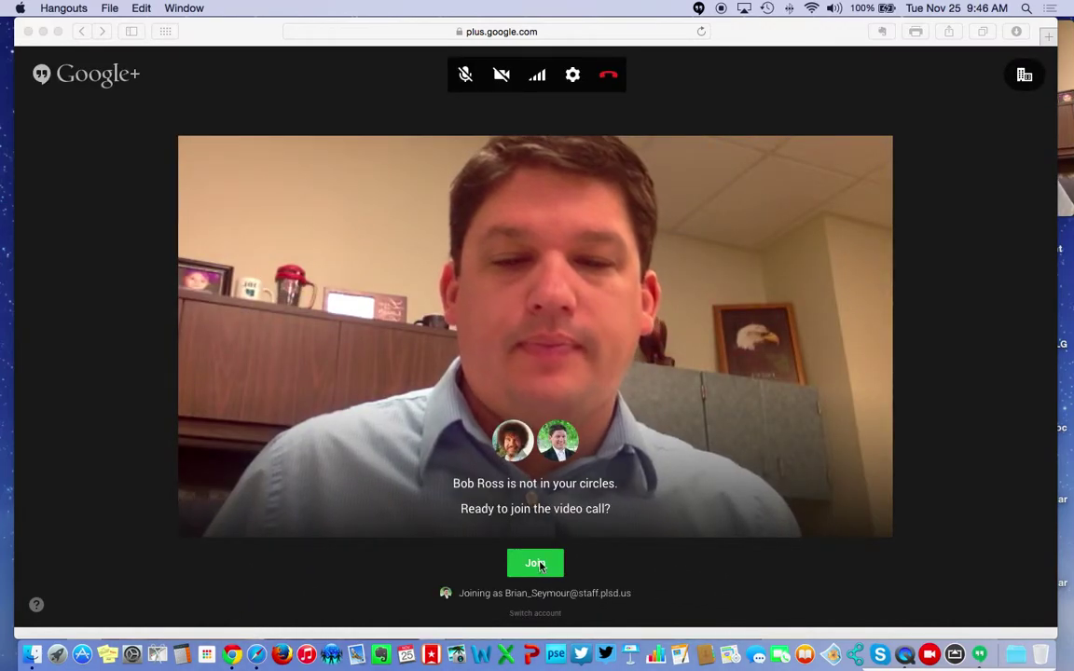
click(536, 565)
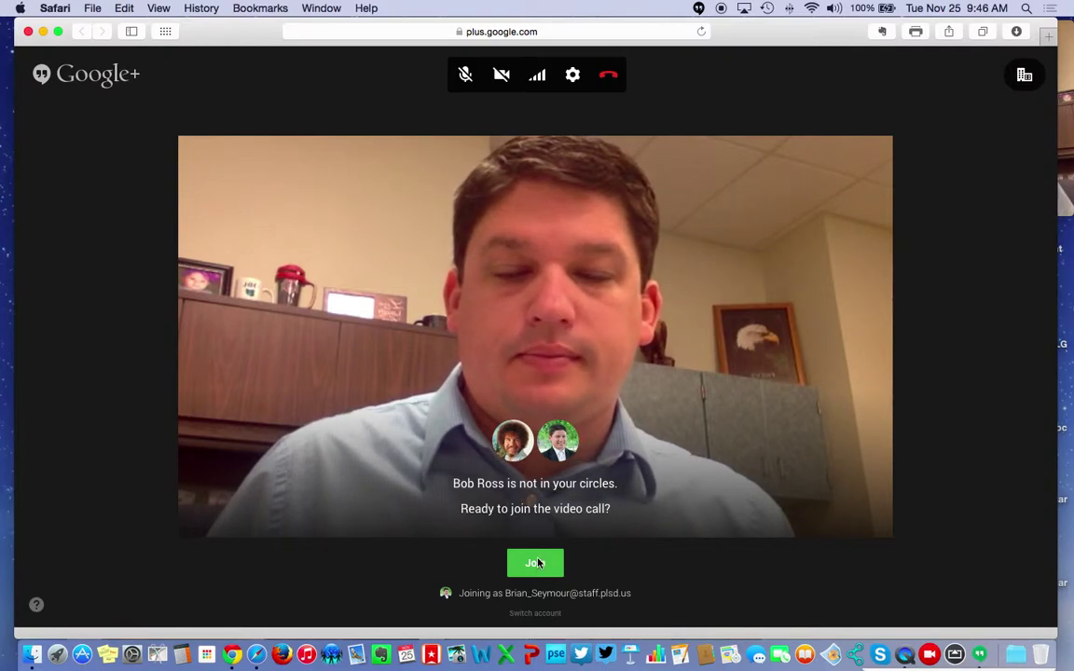
click(535, 567)
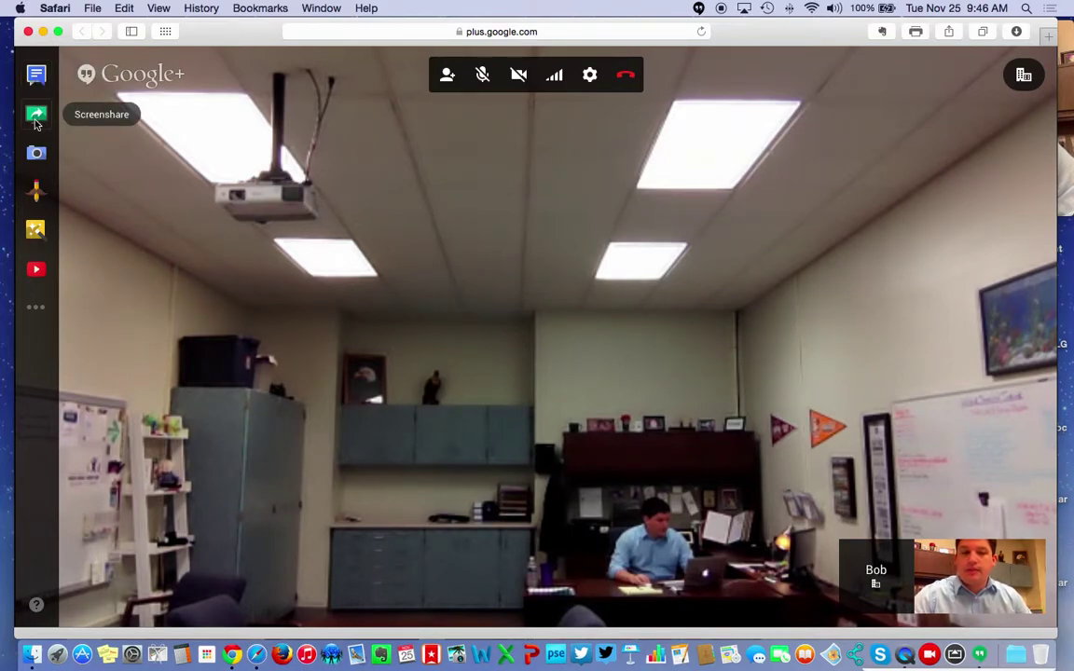
- Share the Desktop: 1 screen in the video call and stop the screenshare
click(35, 116)
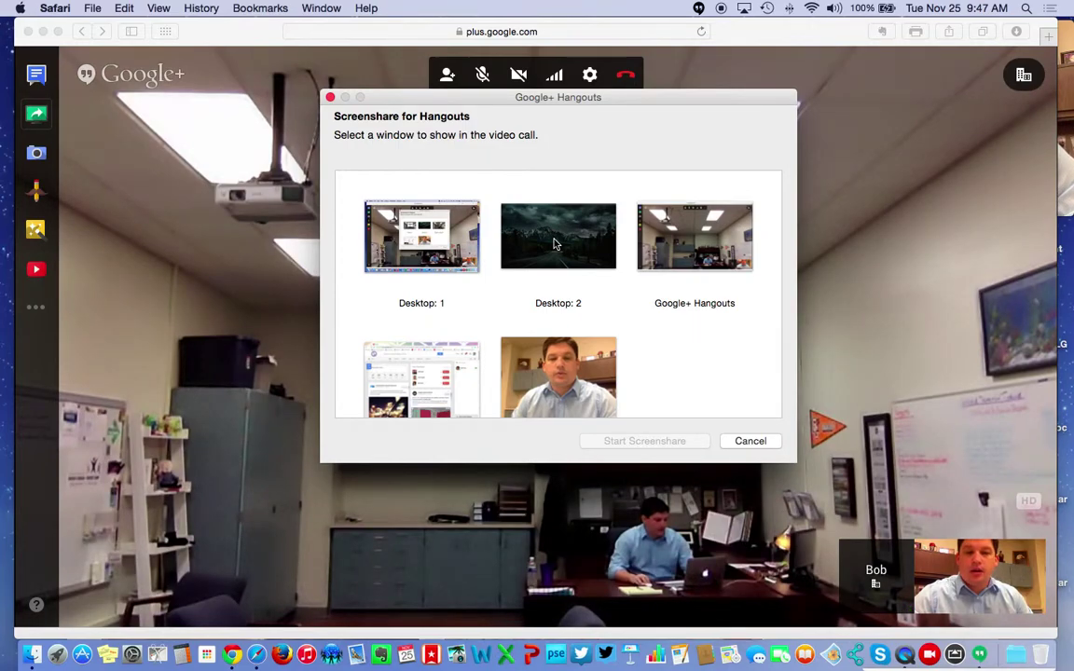
click(411, 222)
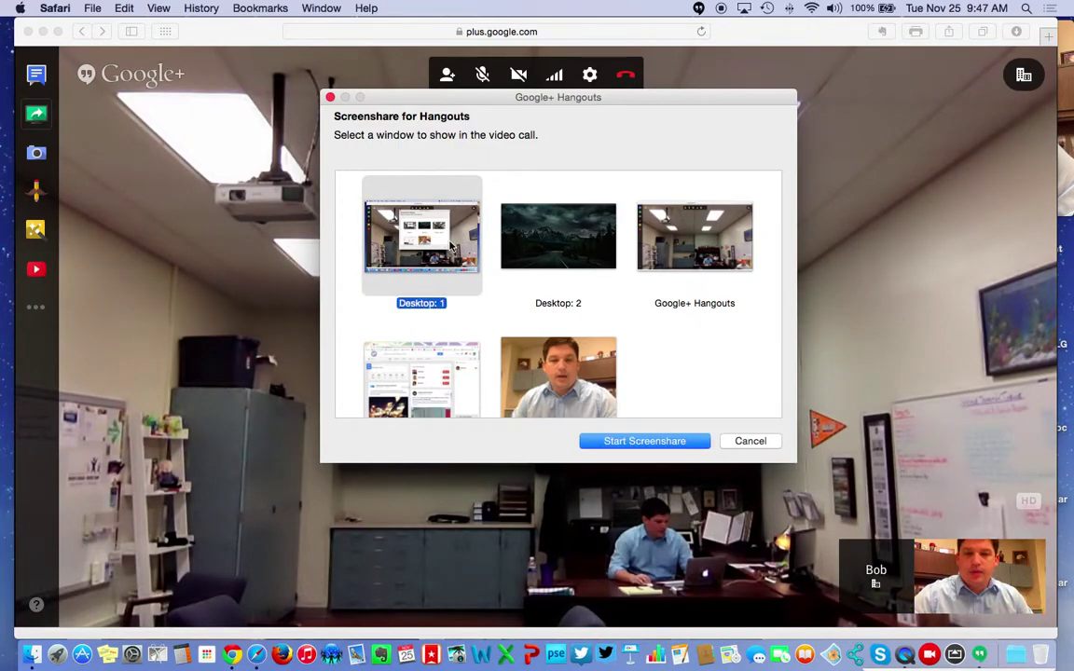
click(634, 440)
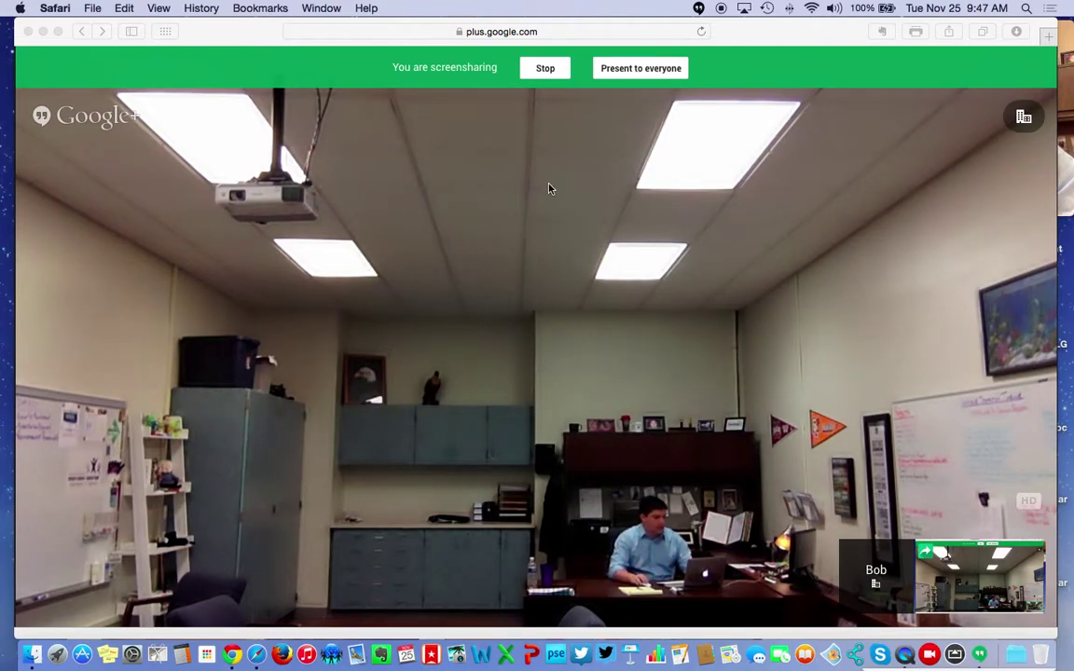
click(547, 70)
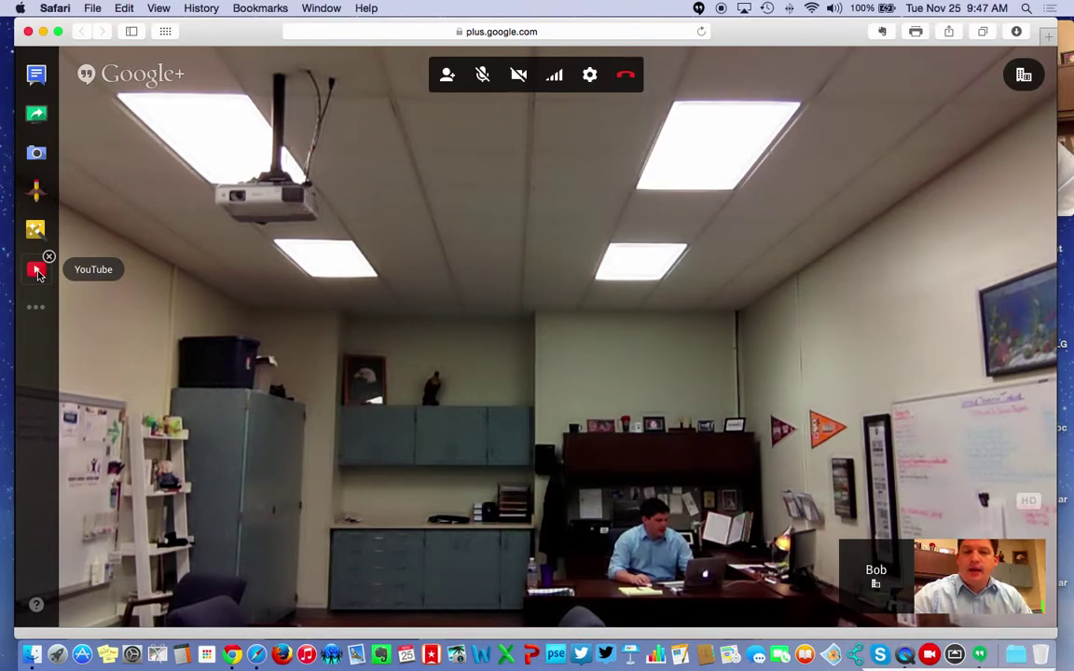
- Show the recent apps available for the video call and hang up
click(38, 311)
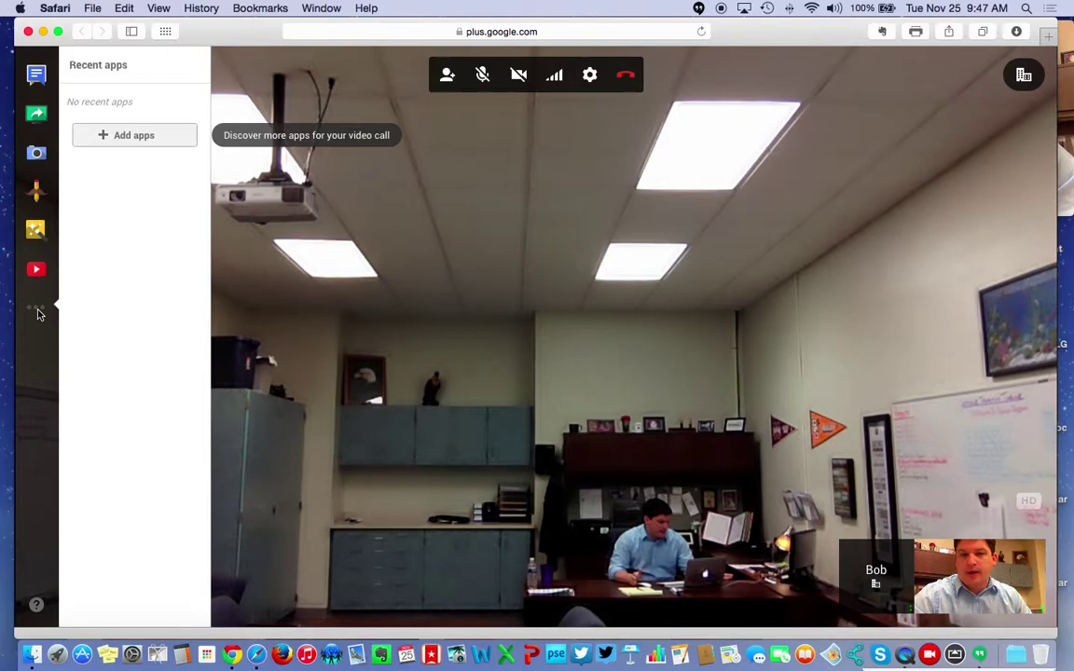
click(626, 76)
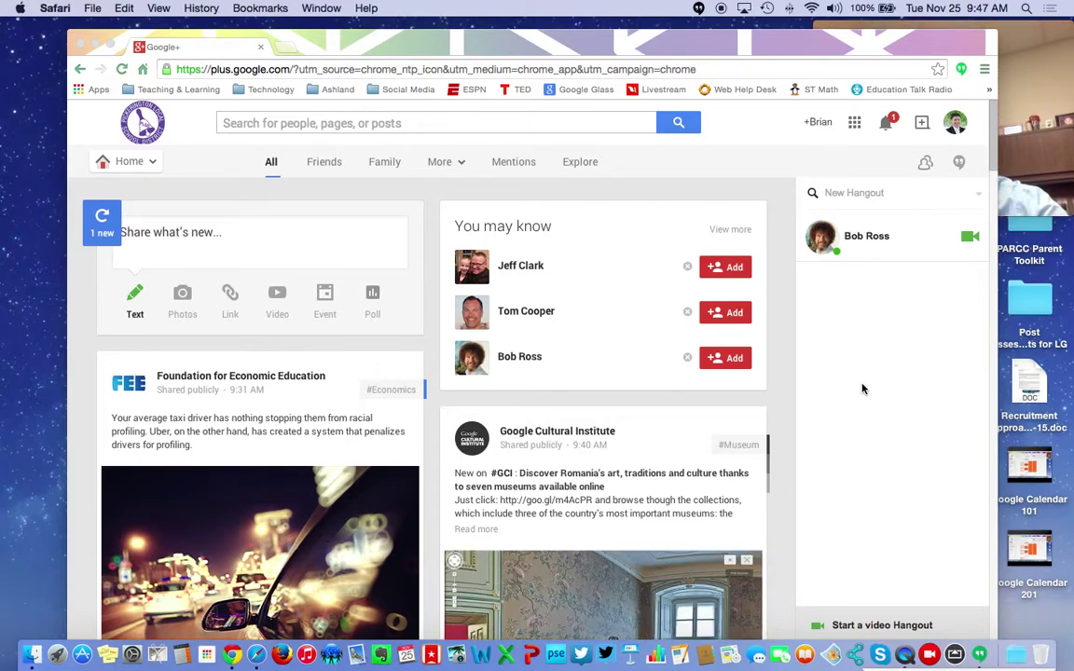
- Shift the Google+ window aside and review the Hangouts notification, contact and status settings, closing them unchanged
drag(793, 40, 711, 26)
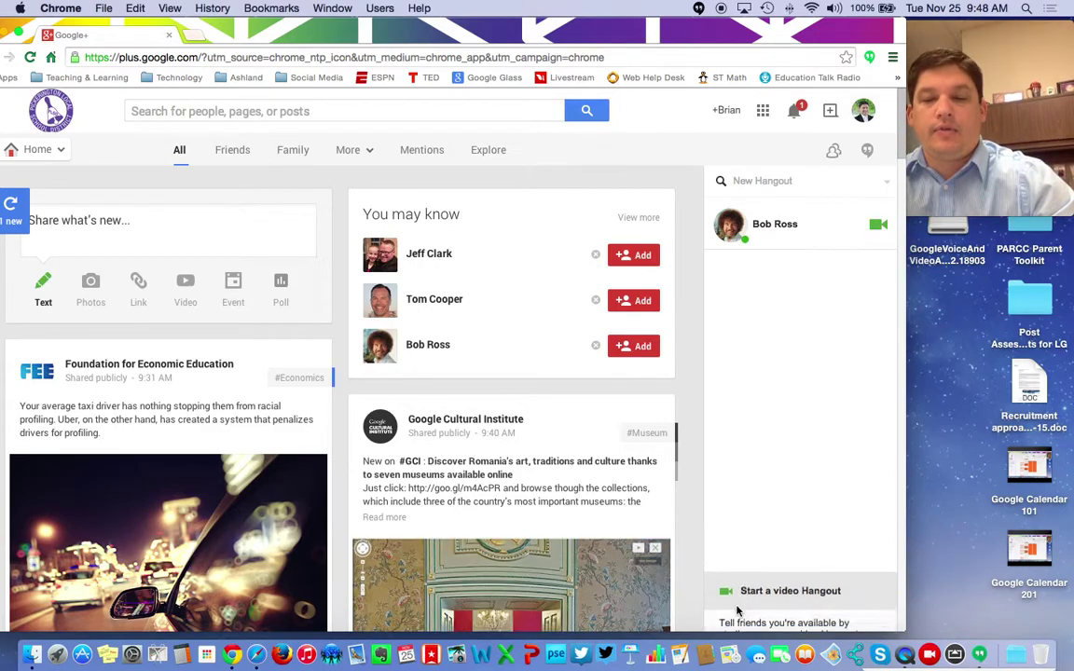
click(887, 181)
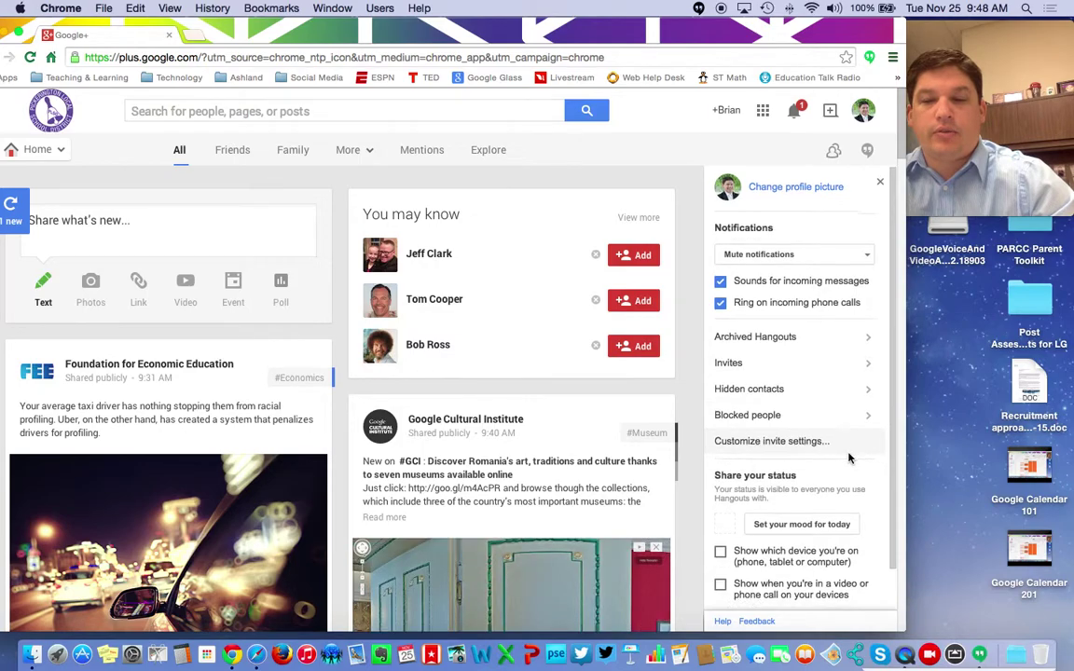
scroll(851, 457, down, 2)
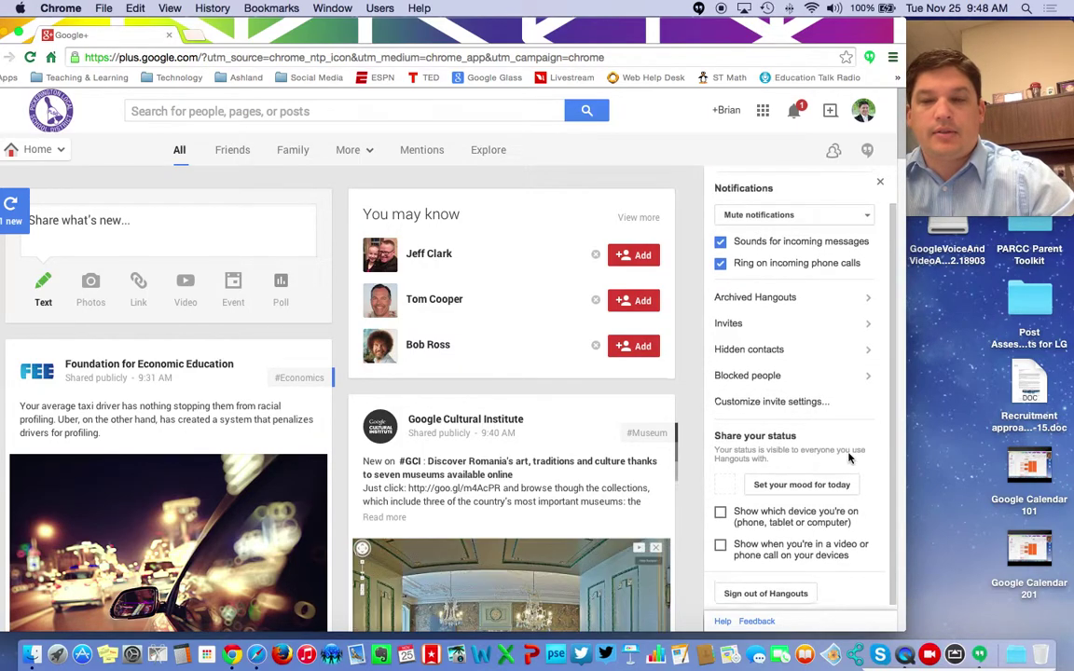
scroll(818, 453, up, 2)
click(880, 184)
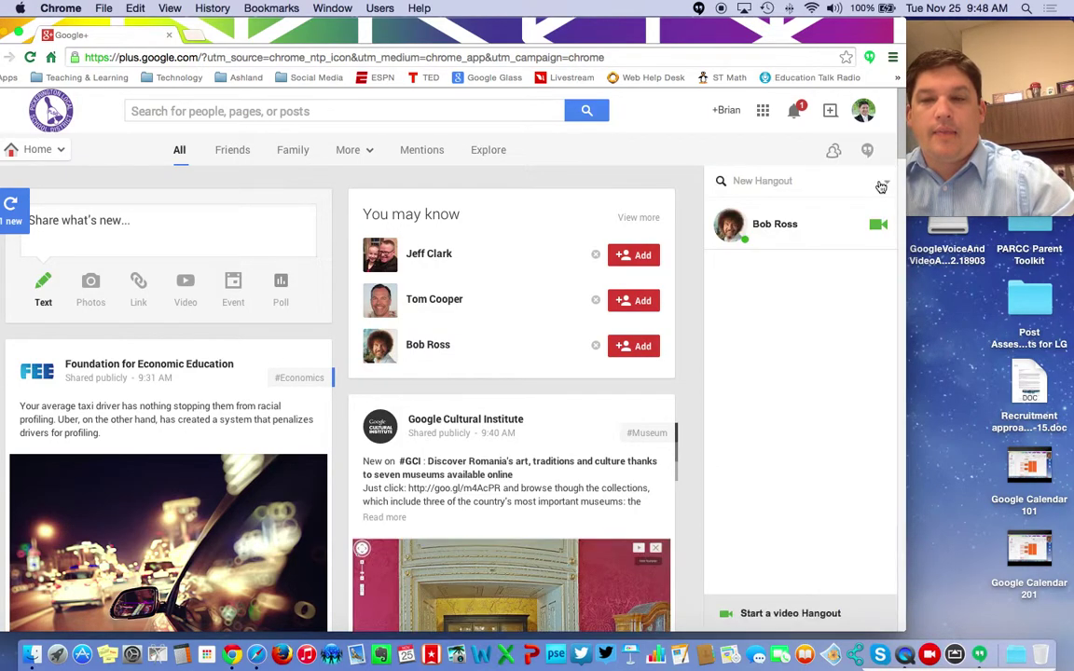
mouse_move(671, 35)
mouse_down()
mouse_move(683, 34)
mouse_move(662, 33)
mouse_up()
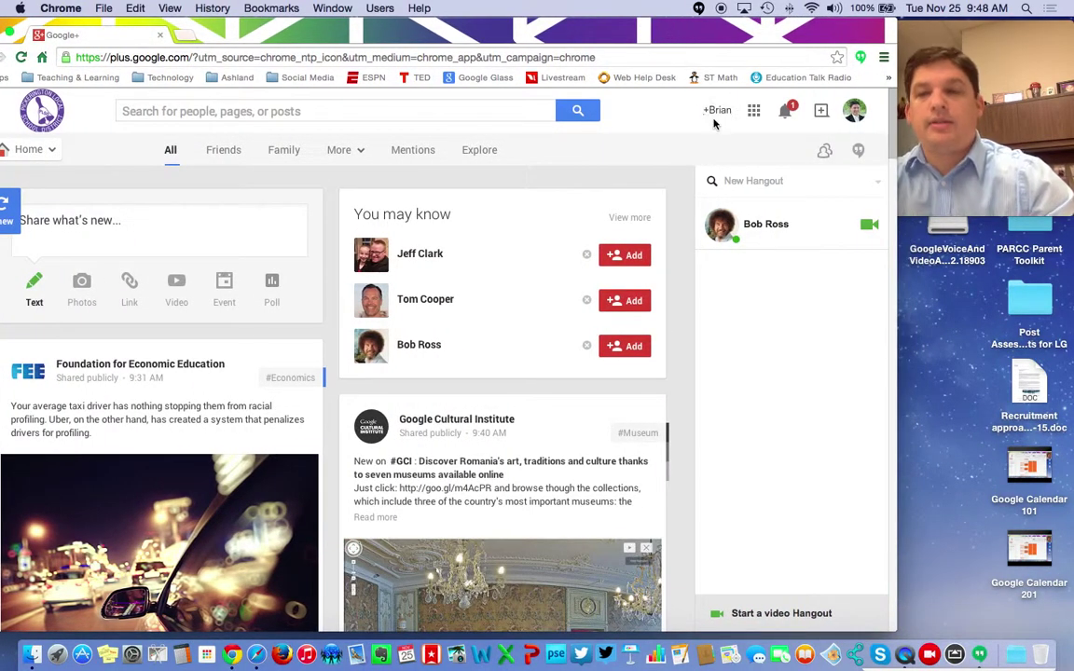